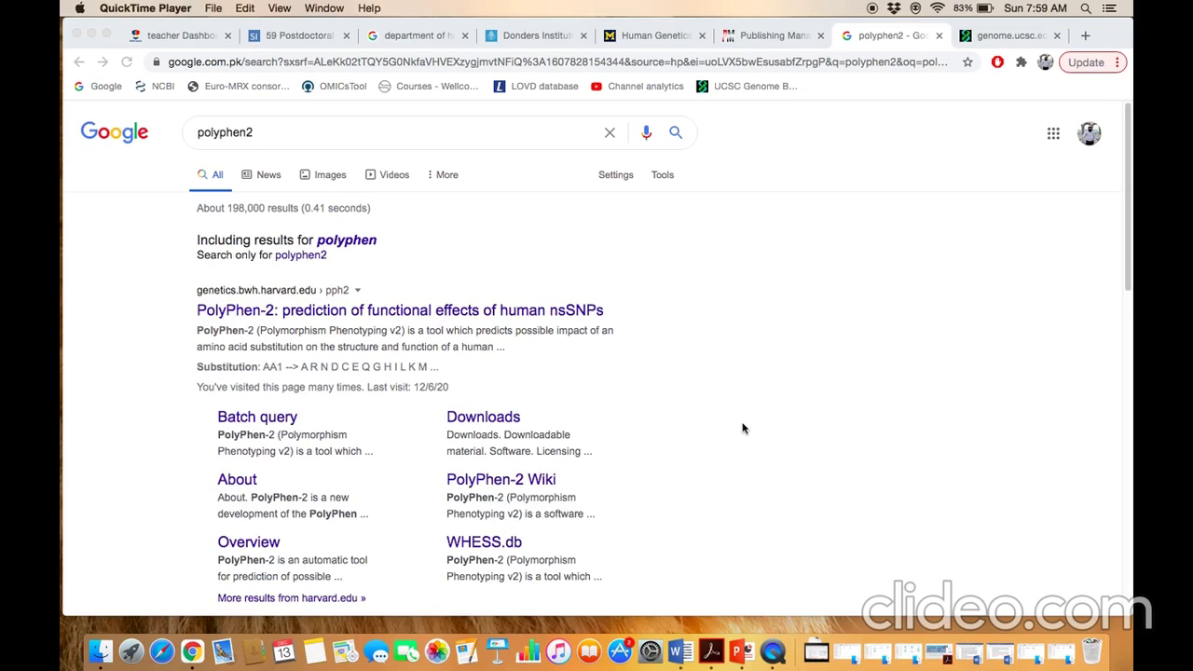
Bring Chrome forward and open the 'PolyPhen-2: prediction of functional effects of human nsSNPs' result.
{"action": "left_click", "coordinate": [286, 140]}
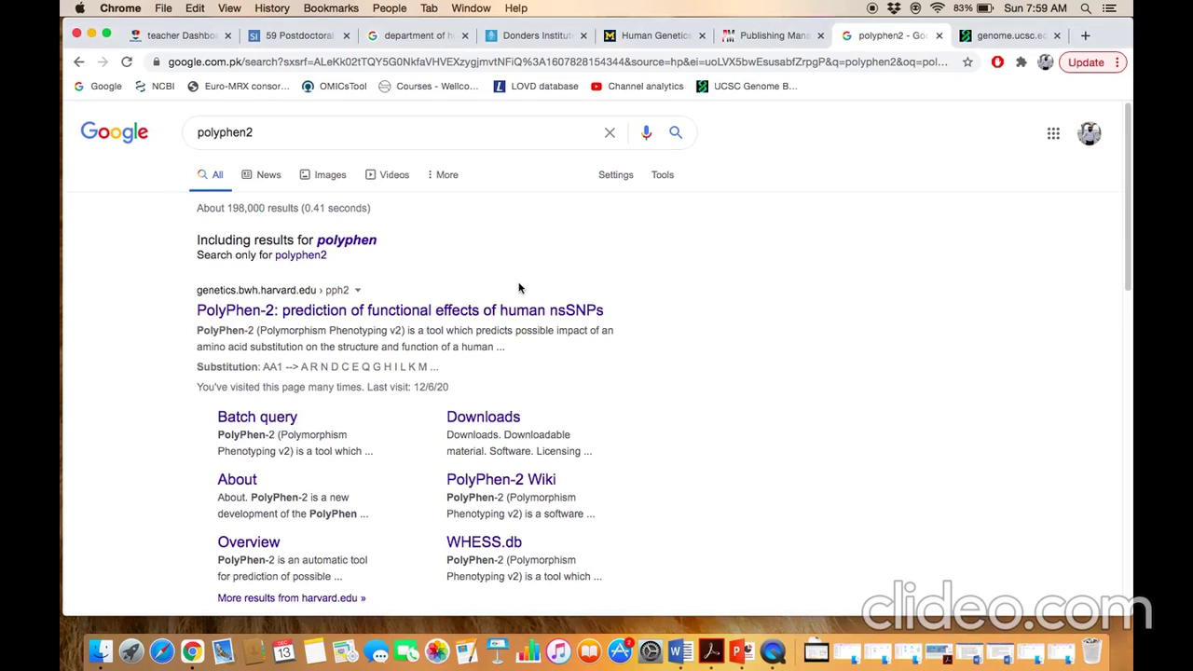
{"action": "left_click", "coordinate": [593, 313]}
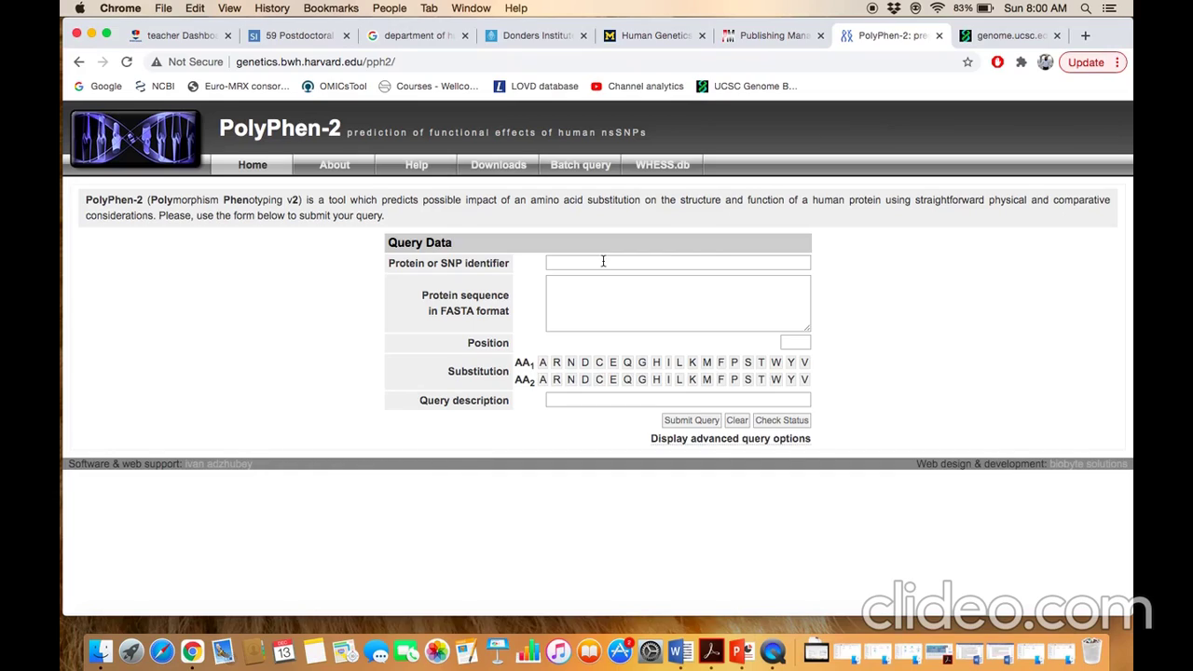
Review the protein identifier, sequence and Position fields, then return to the UCSC GUCY2D sequence tab.
{"action": "left_click", "coordinate": [604, 262]}
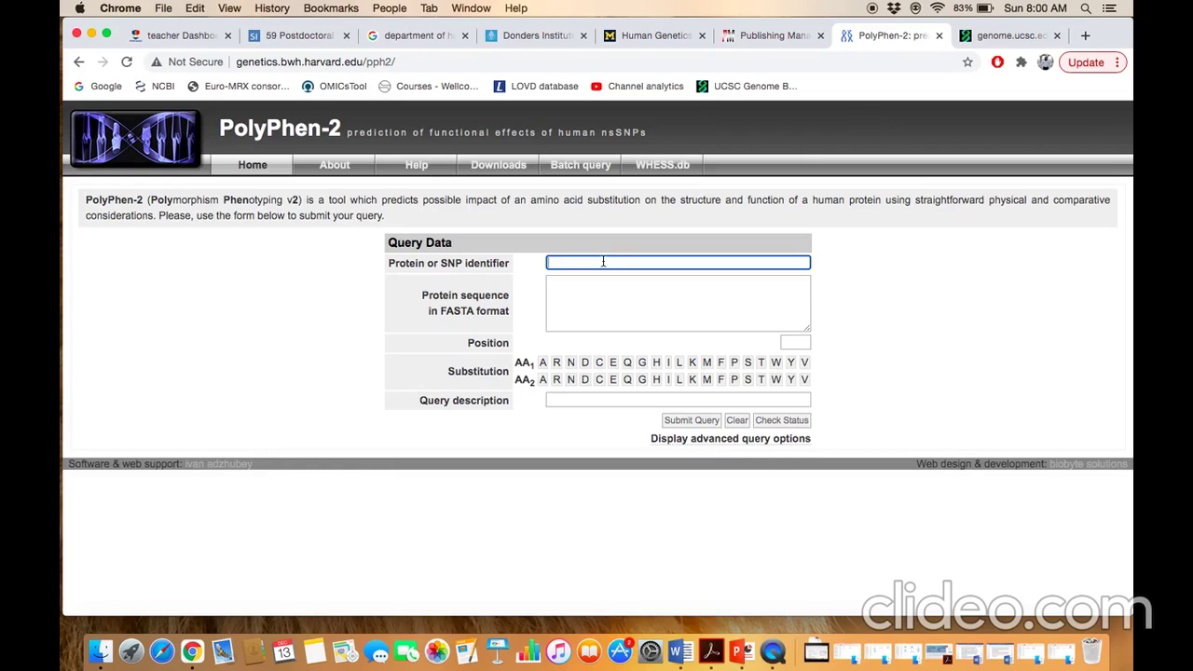
{"action": "left_click", "coordinate": [593, 297]}
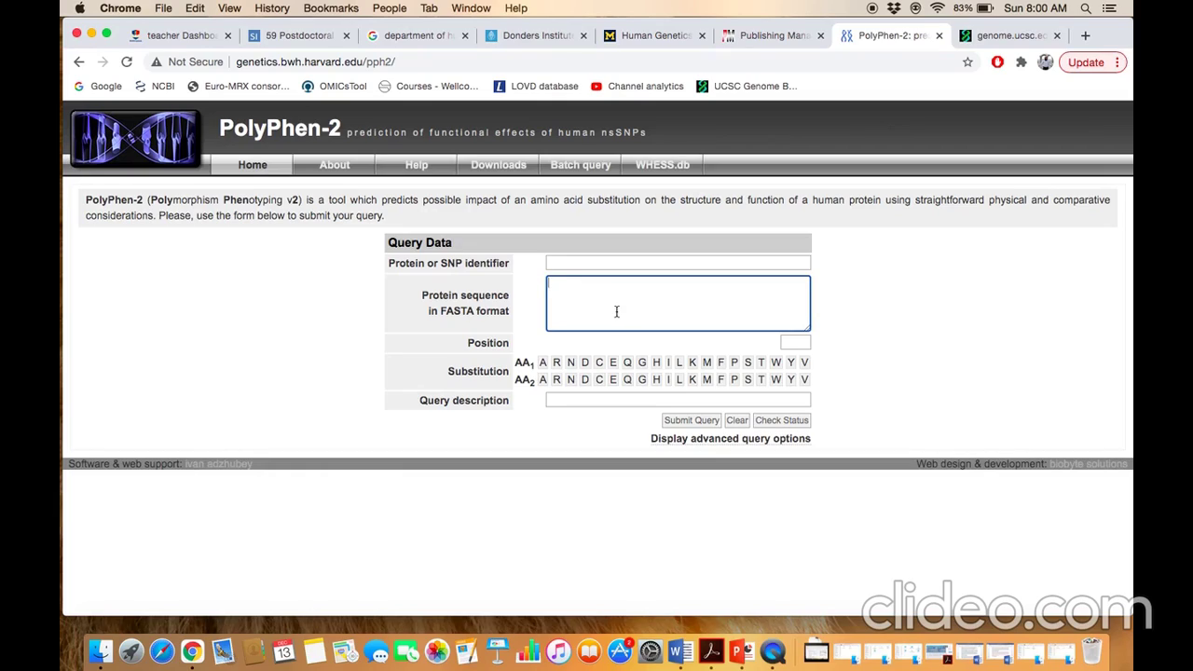
{"action": "left_click", "coordinate": [800, 343]}
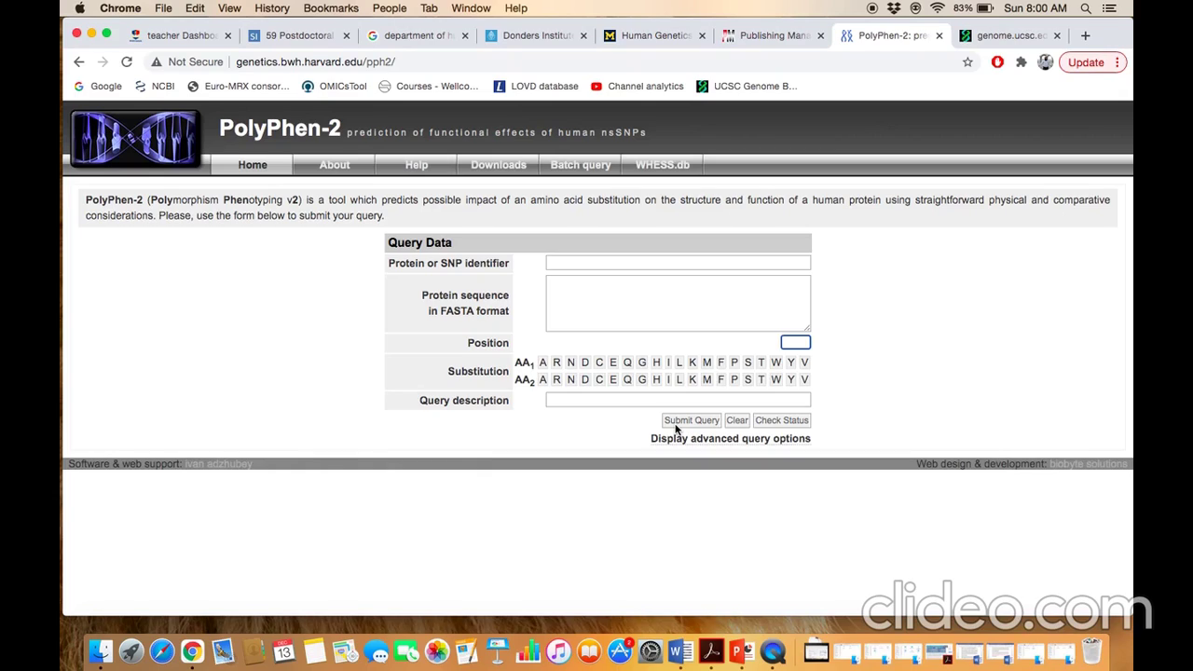
{"action": "left_click", "coordinate": [1016, 36]}
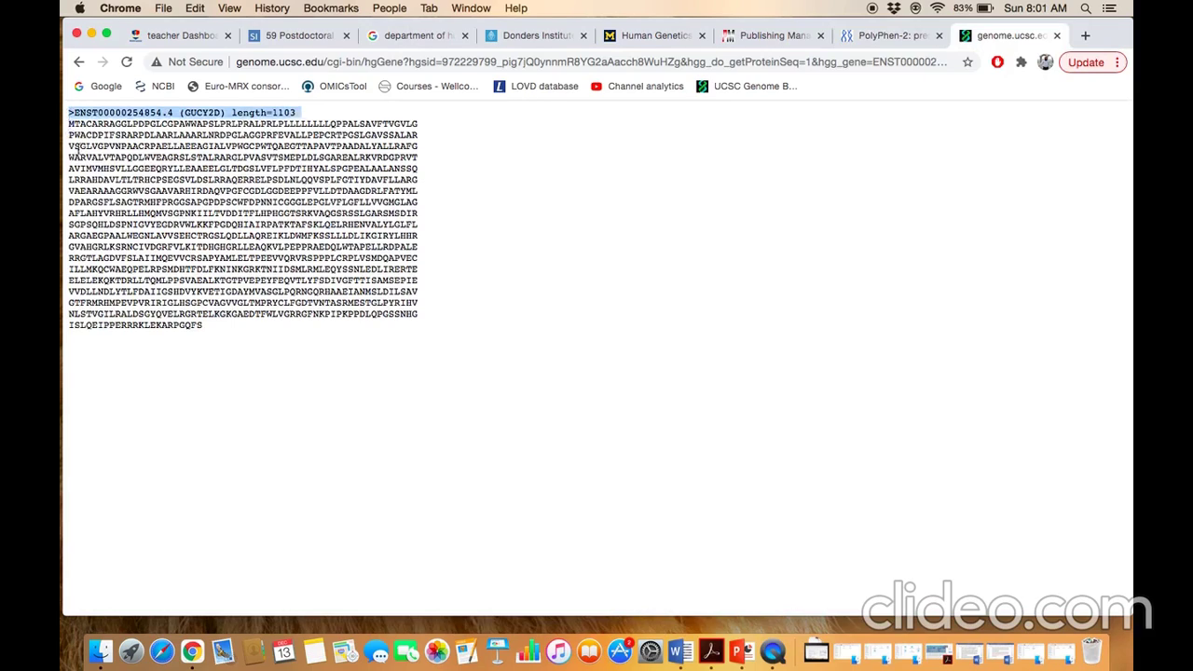
Copy the GUCY2D FASTA sequence from UCSC into PolyPhen-2's protein sequence box.
{"action": "left_click_drag", "start_coordinate": [69, 114], "coordinate": [208, 348]}
{"action": "key", "text": "super+c"}
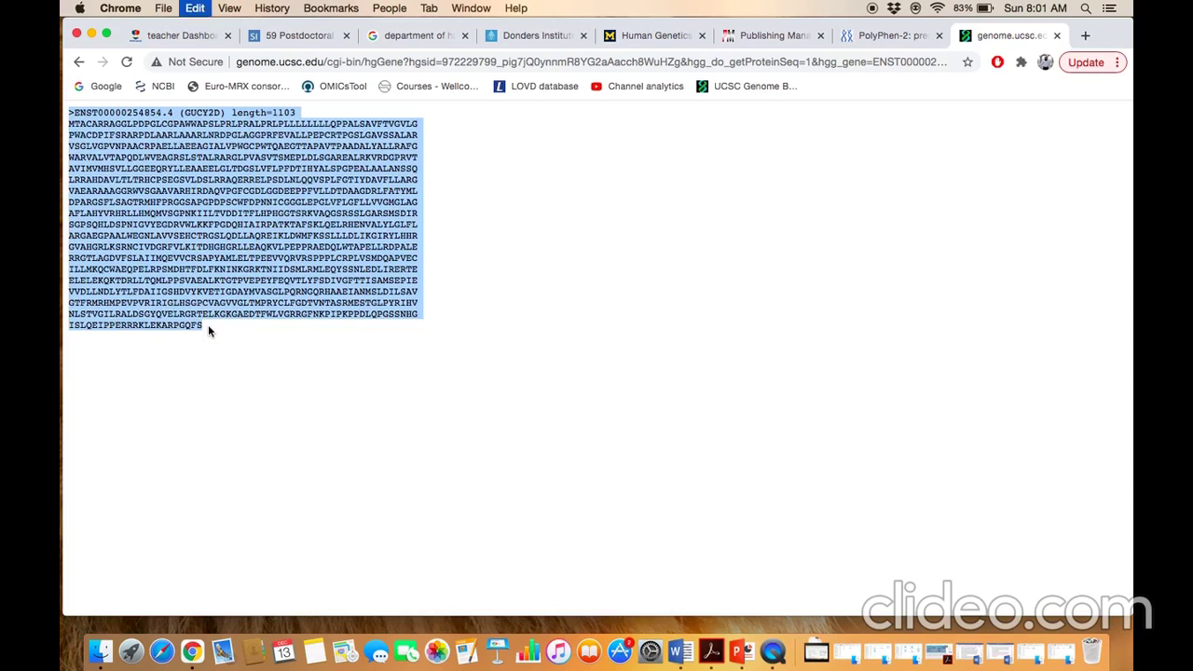
{"action": "left_click", "coordinate": [887, 35]}
{"action": "left_click", "coordinate": [651, 298]}
{"action": "key", "text": "super+v"}
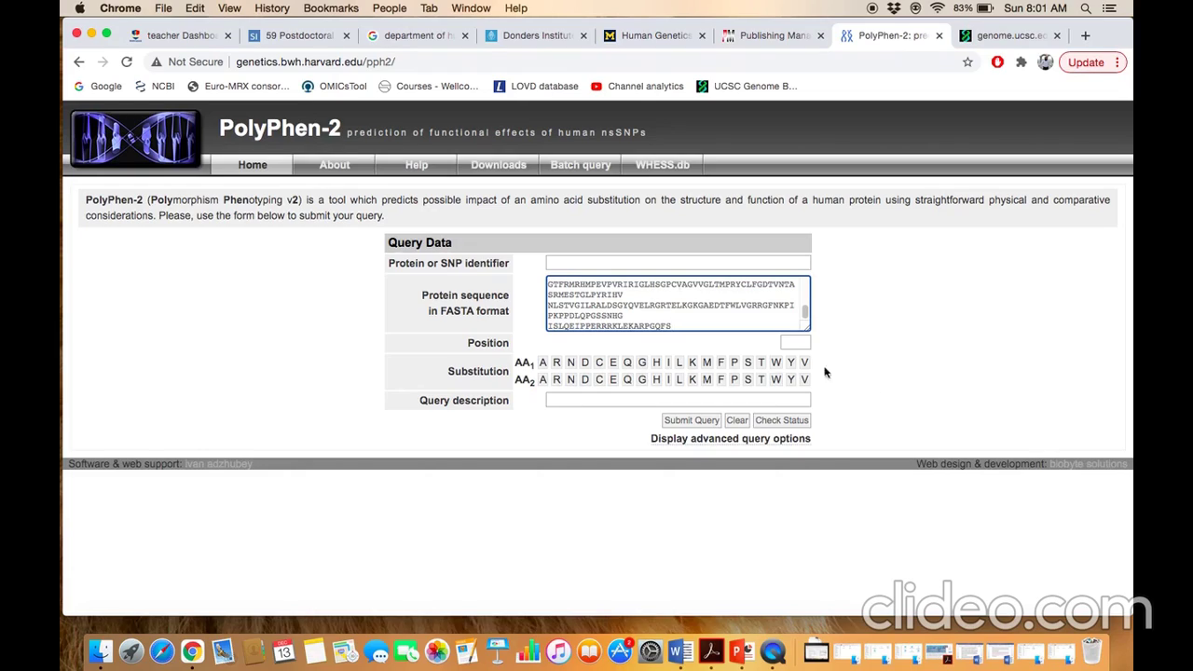
{"action": "left_click", "coordinate": [798, 343]}
Enter position 120 and confirm on the UCSC sequence that residue 120 is R.
{"action": "type", "text": "120"}
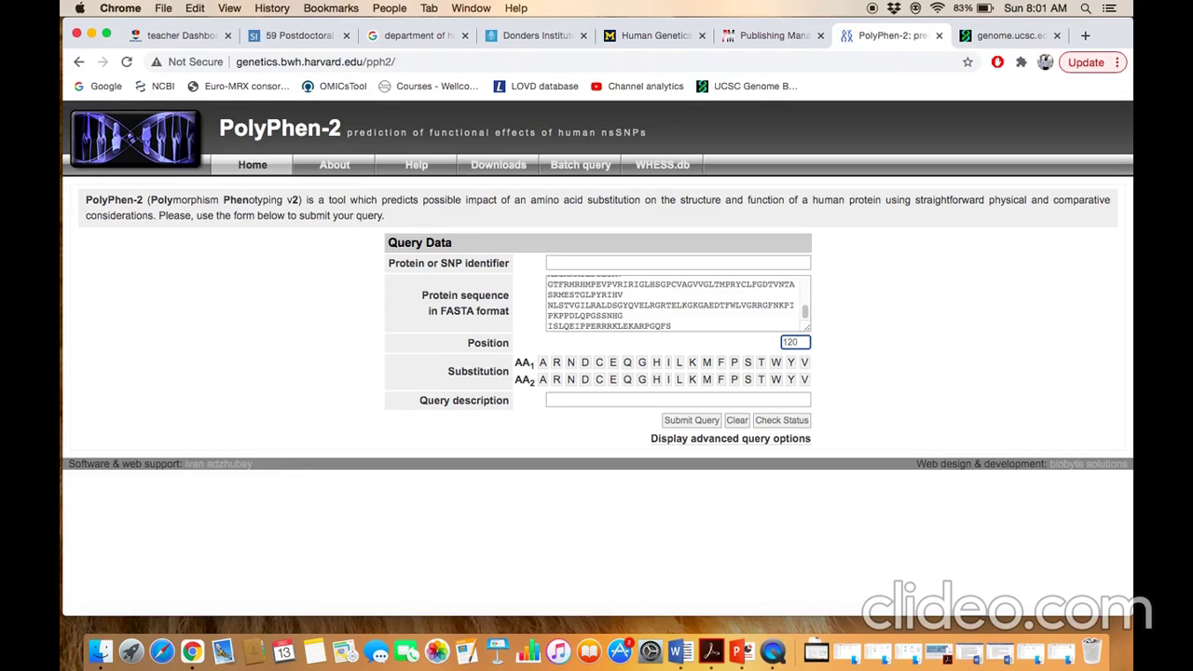
{"action": "left_click", "coordinate": [1004, 37]}
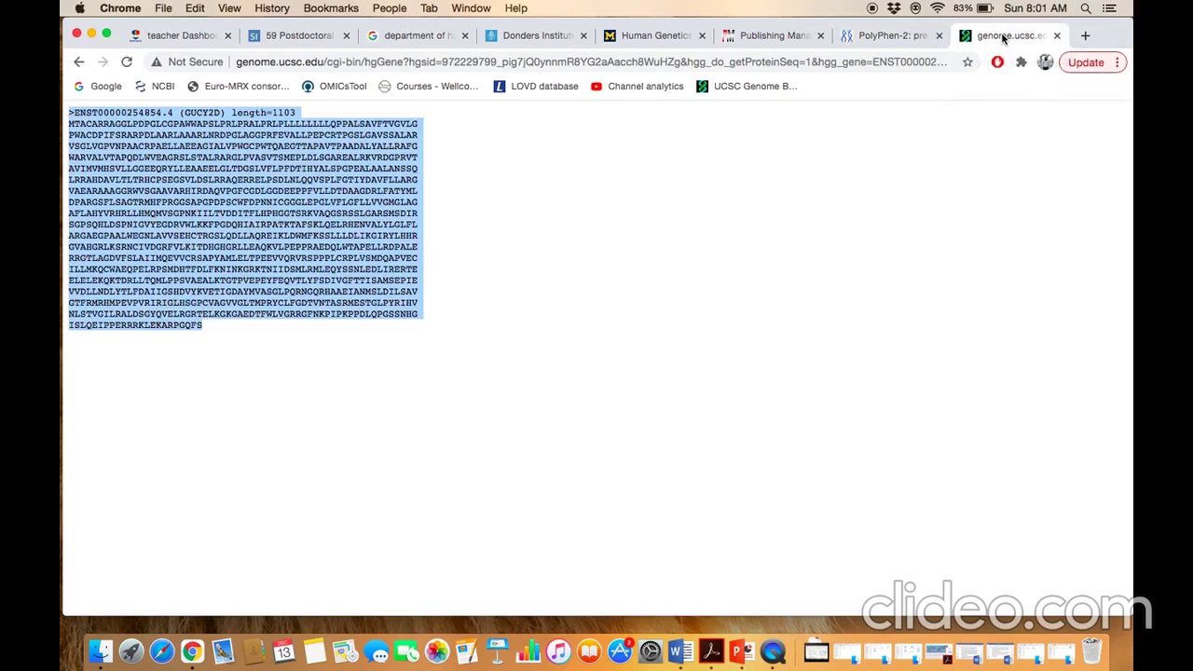
{"action": "left_click", "coordinate": [520, 216]}
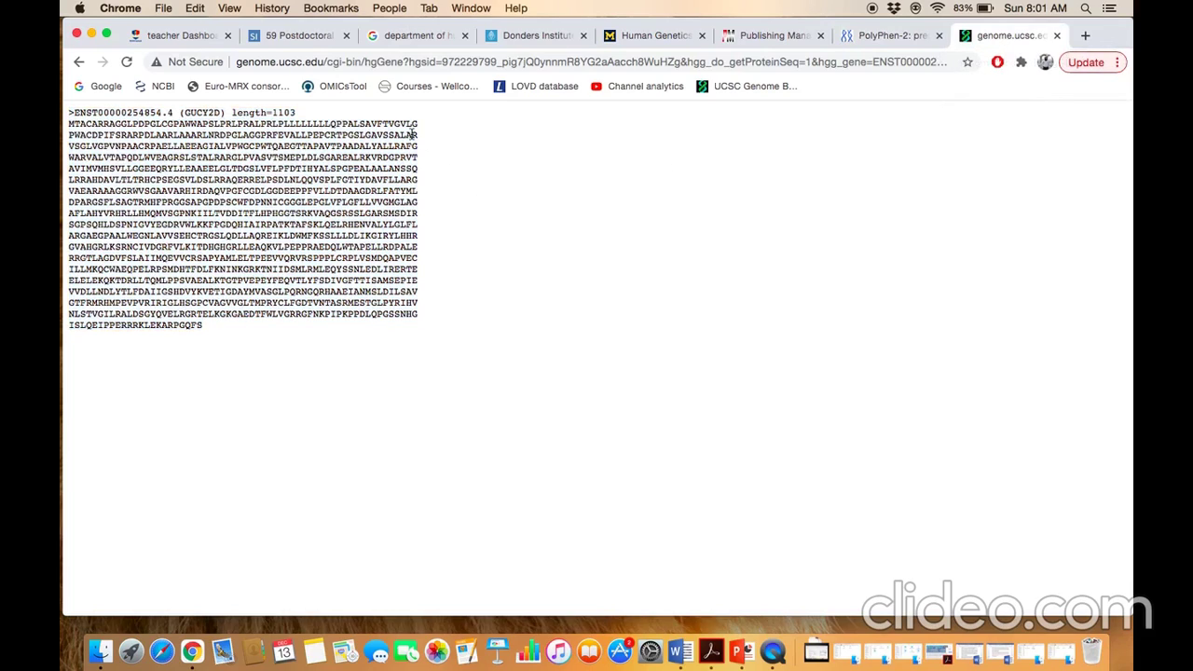
{"action": "left_click_drag", "start_coordinate": [414, 134], "coordinate": [420, 139]}
{"action": "left_click", "coordinate": [876, 38]}
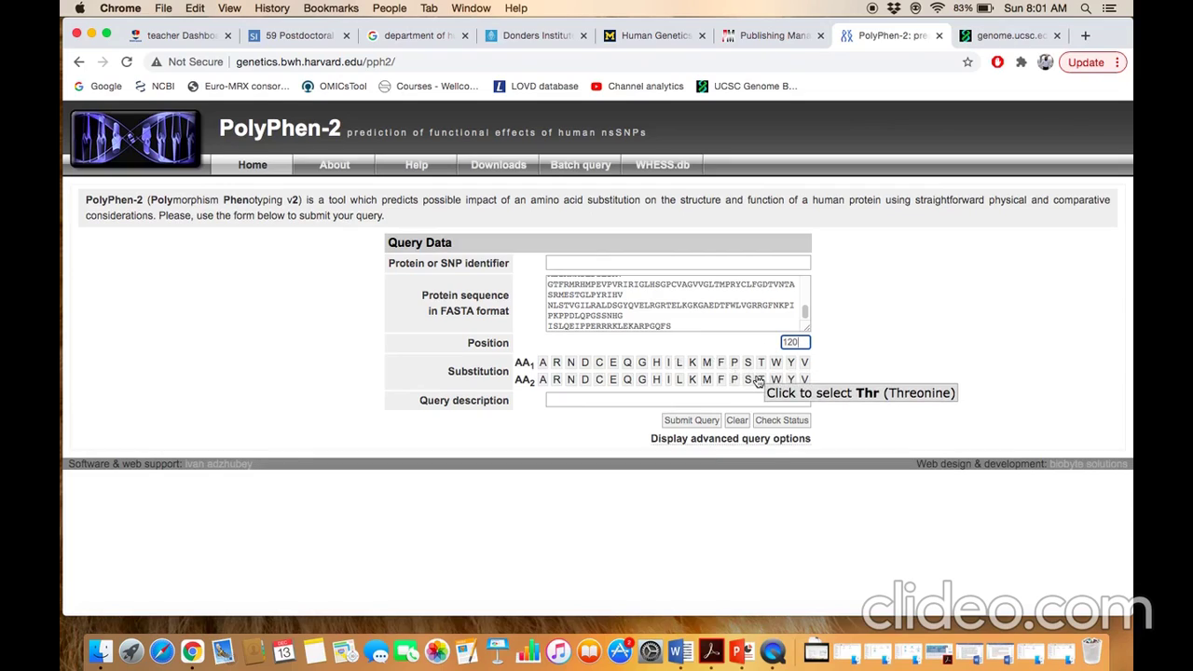
Set the substitution from R to M and submit the R120M query.
{"action": "left_click", "coordinate": [557, 363]}
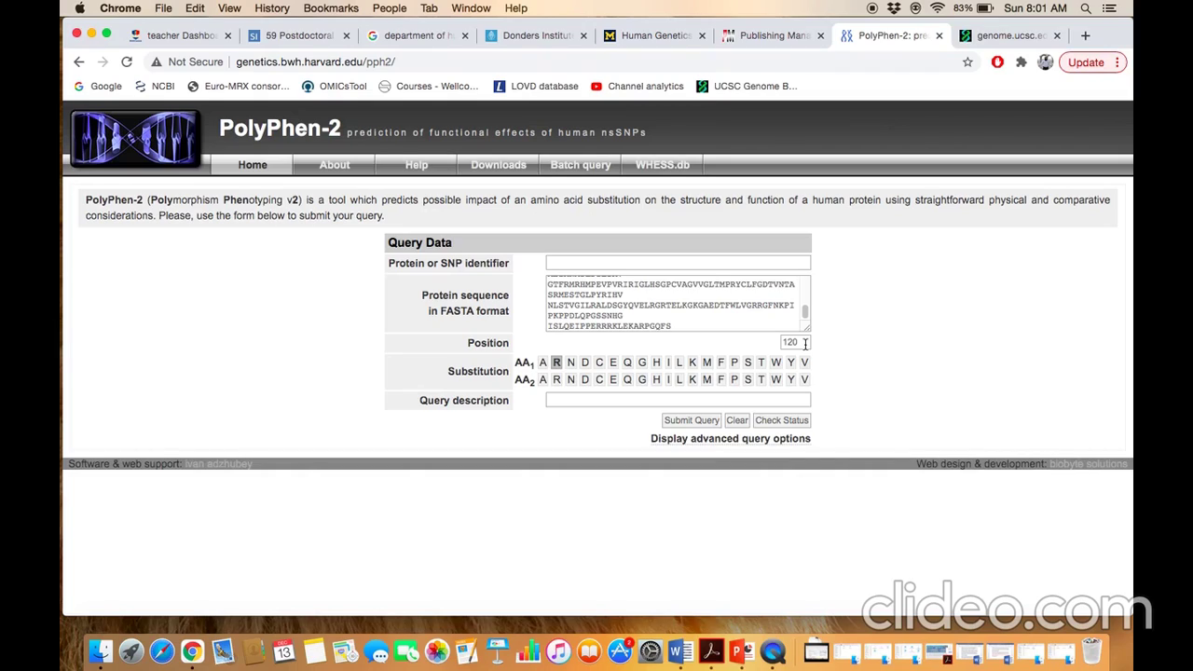
{"action": "left_click", "coordinate": [708, 380]}
{"action": "left_click", "coordinate": [672, 426]}
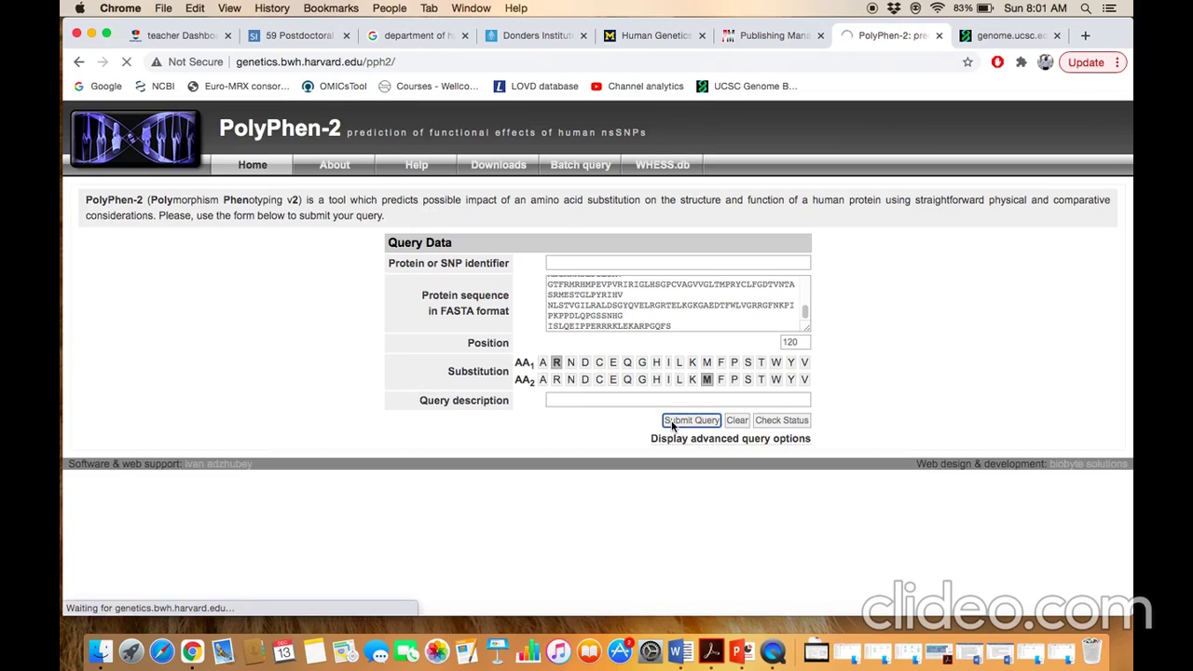
Refresh the Grid Gateway status until the R120M job is completed.
{"action": "left_click", "coordinate": [655, 302]}
{"action": "scroll", "coordinate": [655, 302], "scroll_direction": "up", "scroll_amount": 3}
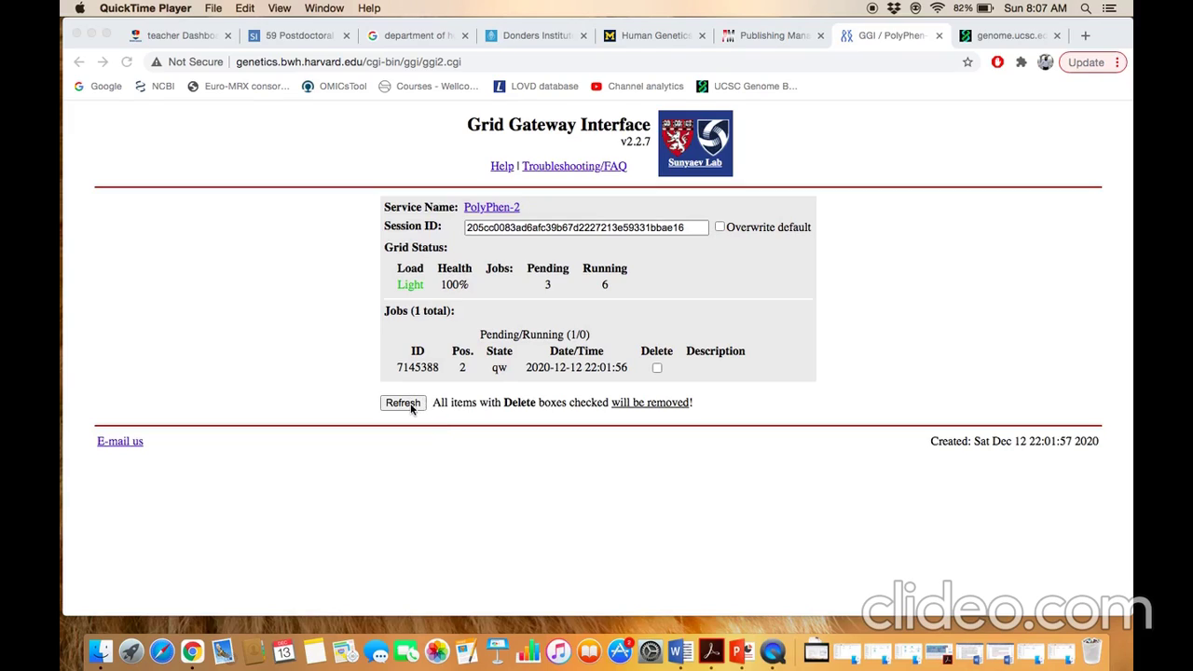
{"action": "left_click", "coordinate": [205, 225]}
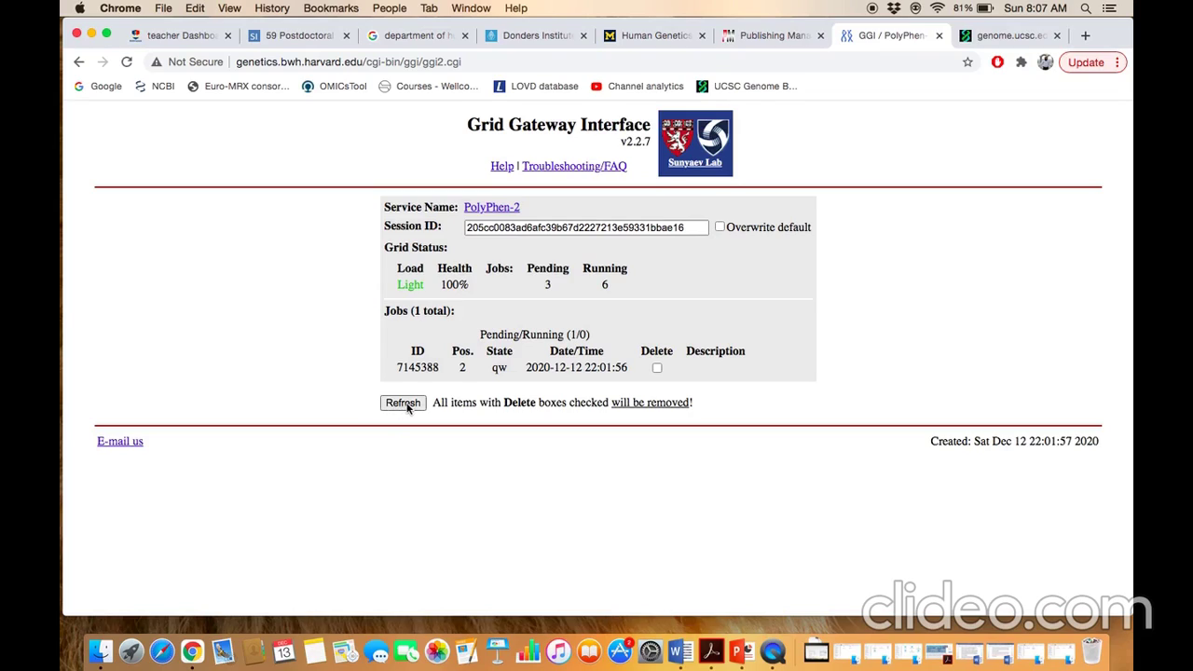
{"action": "left_click", "coordinate": [403, 403]}
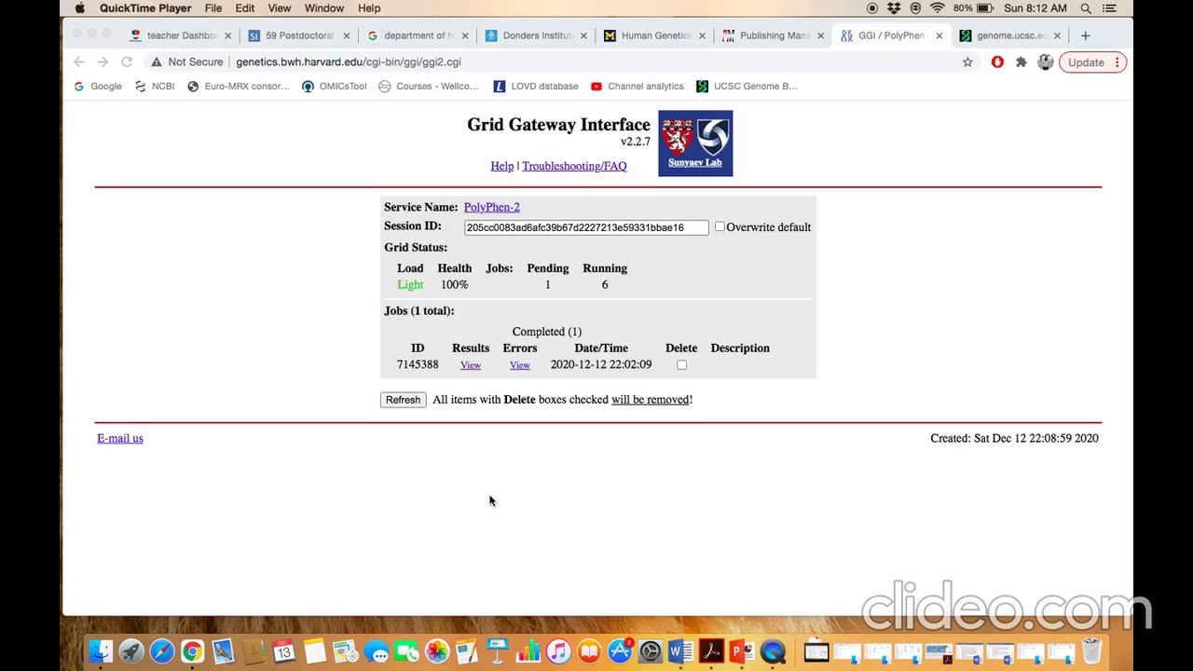
{"action": "left_click", "coordinate": [472, 366]}
Open the R120M results and highlight accession Q02846, position 120 and substituted residue M.
{"action": "left_click", "coordinate": [472, 365]}
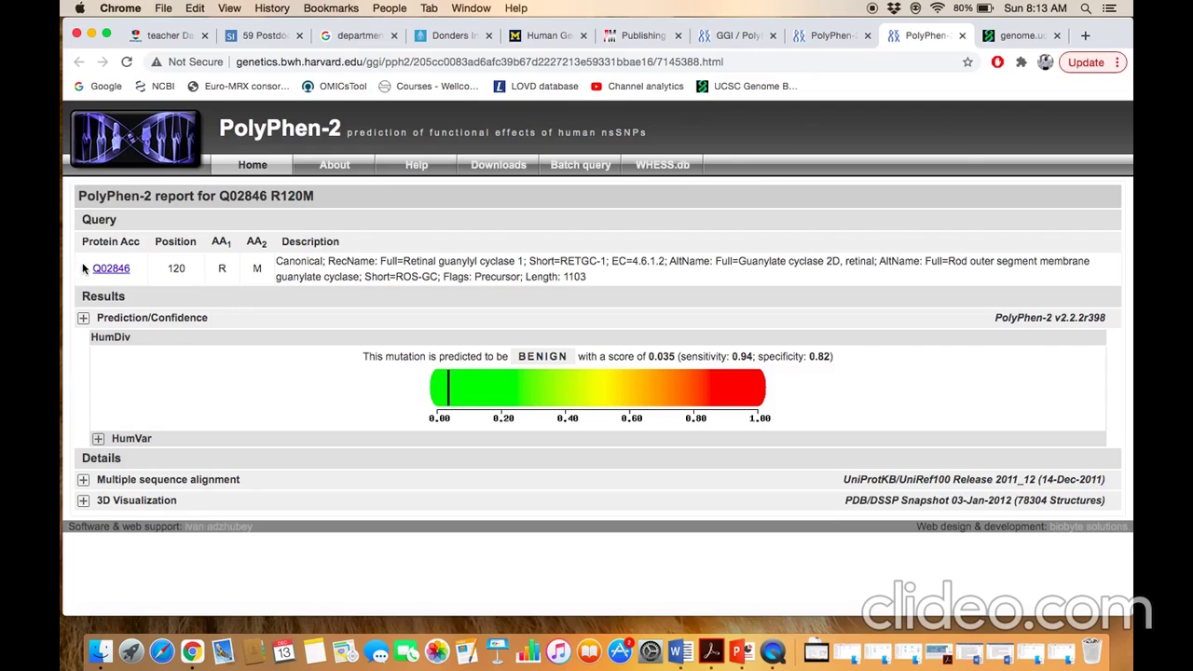
{"action": "left_click_drag", "start_coordinate": [85, 272], "coordinate": [133, 270]}
{"action": "left_click", "coordinate": [140, 279]}
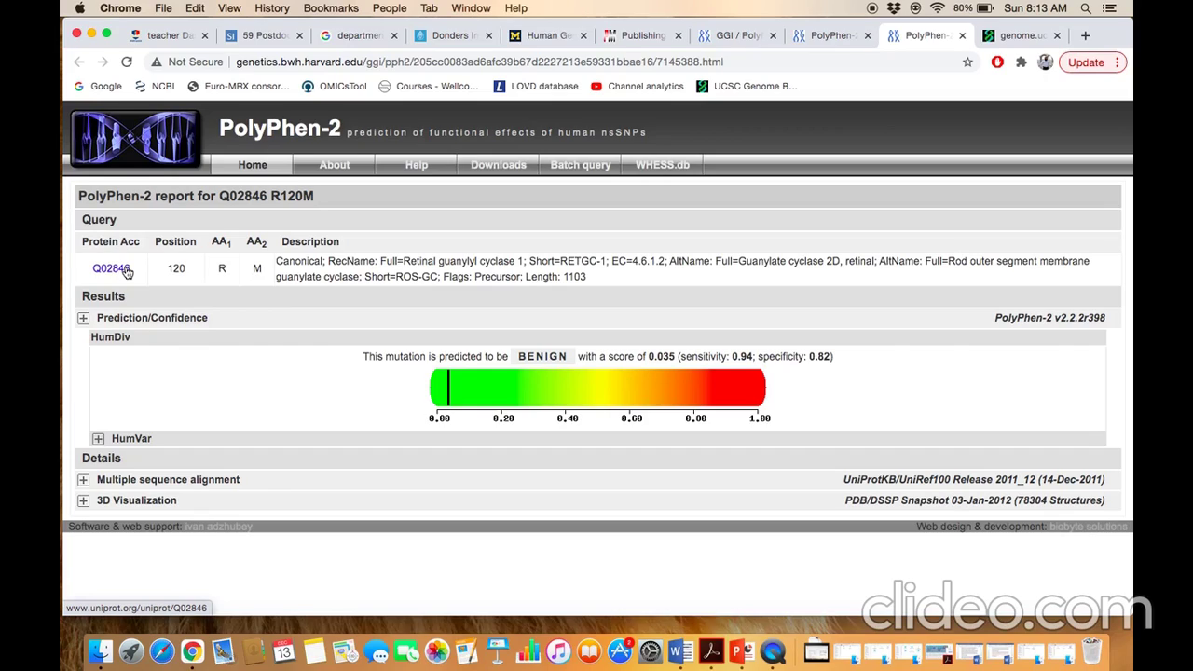
{"action": "left_click_drag", "start_coordinate": [161, 267], "coordinate": [185, 268]}
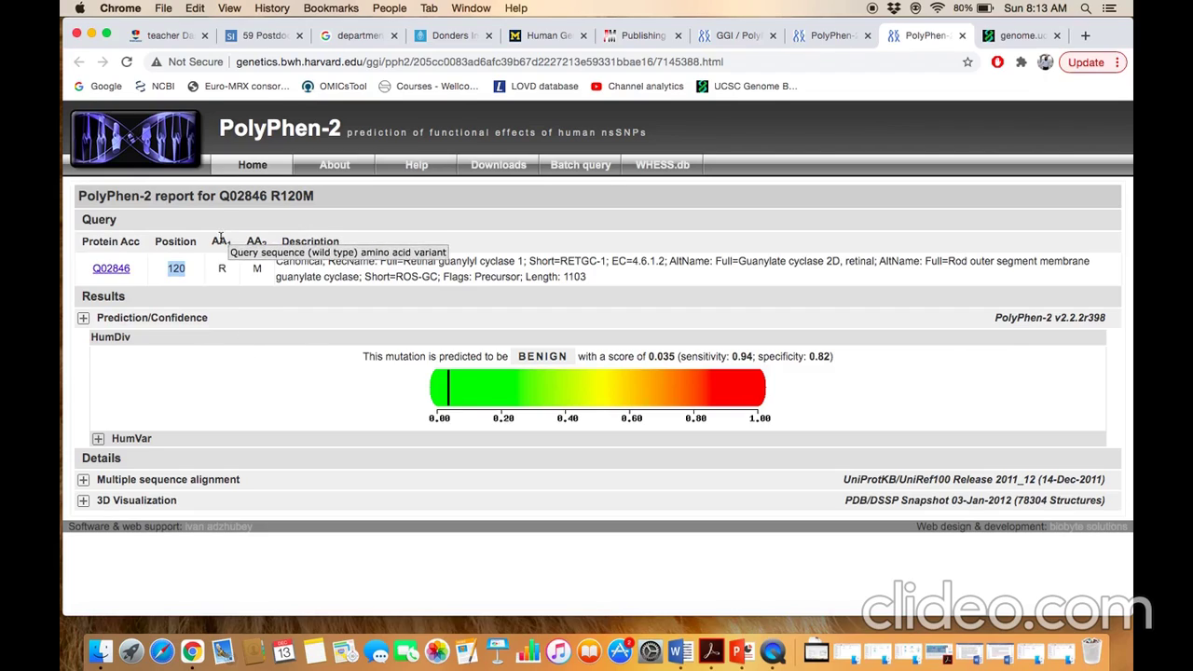
{"action": "double_click", "coordinate": [257, 269]}
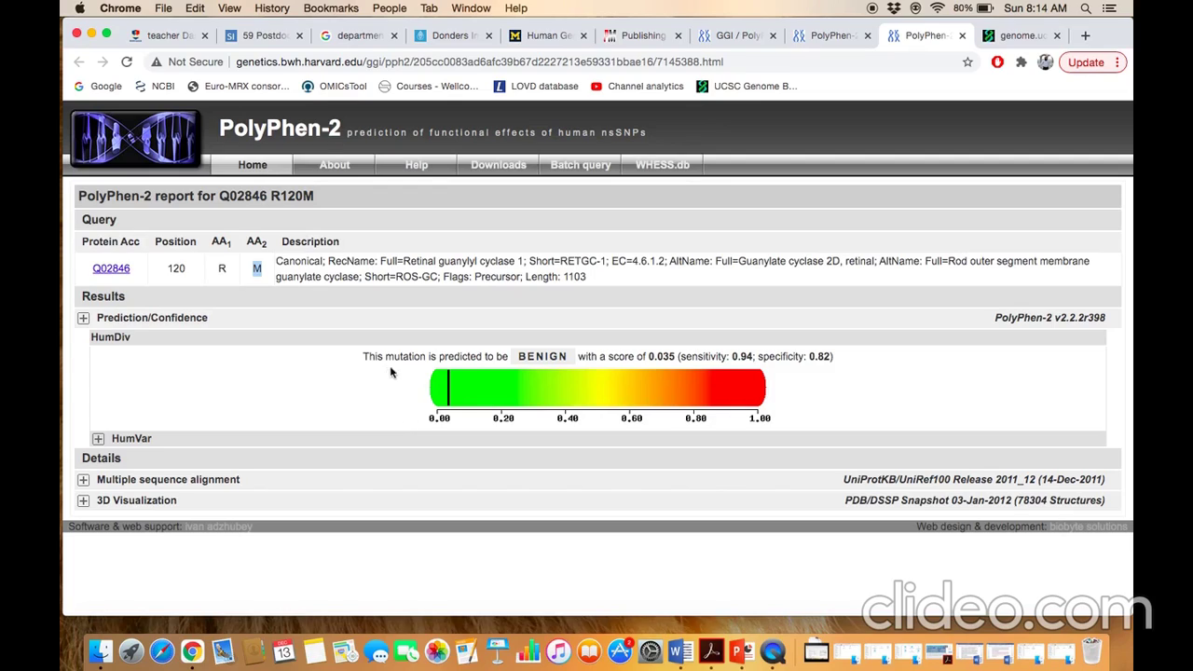
Highlight the BENIGN prediction sentence and its 0.035 score.
{"action": "left_click_drag", "start_coordinate": [365, 357], "coordinate": [834, 355]}
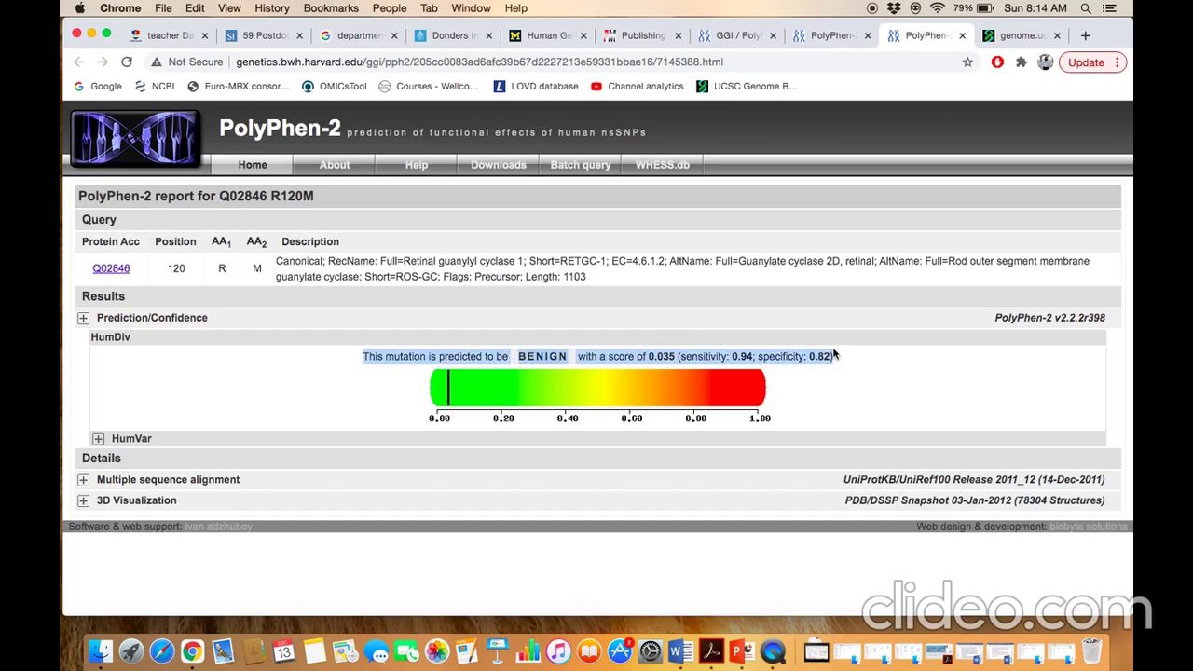
{"action": "left_click", "coordinate": [848, 364]}
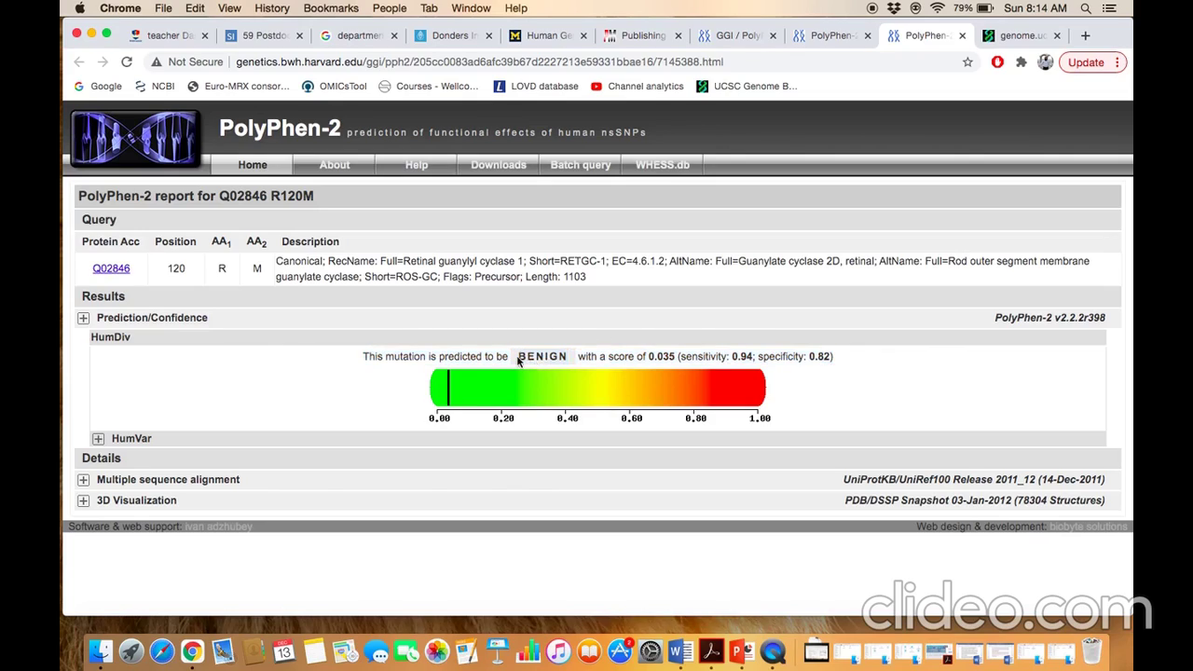
{"action": "left_click_drag", "start_coordinate": [518, 357], "coordinate": [565, 361]}
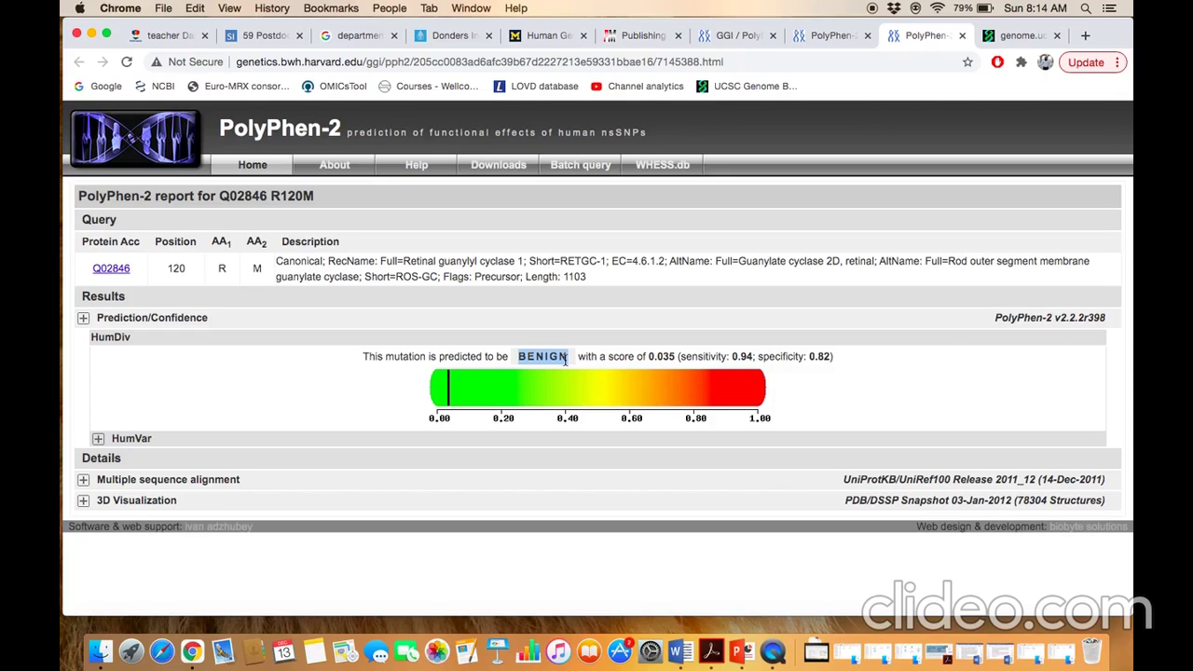
{"action": "left_click_drag", "start_coordinate": [648, 358], "coordinate": [677, 360]}
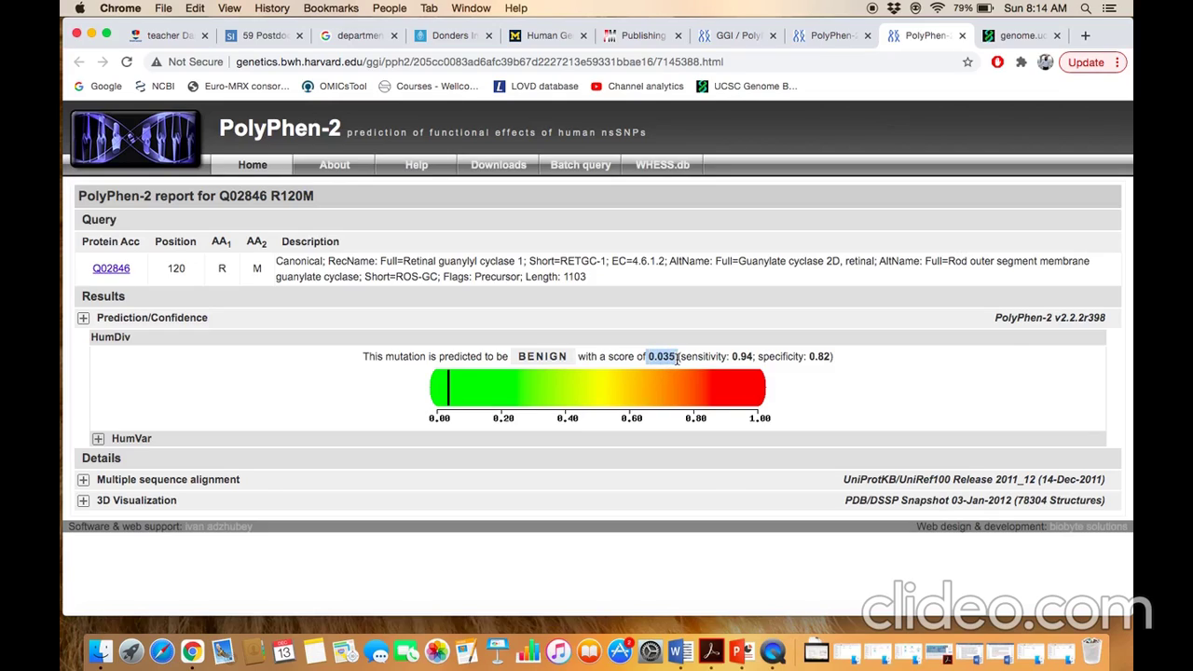
{"action": "left_click", "coordinate": [818, 438]}
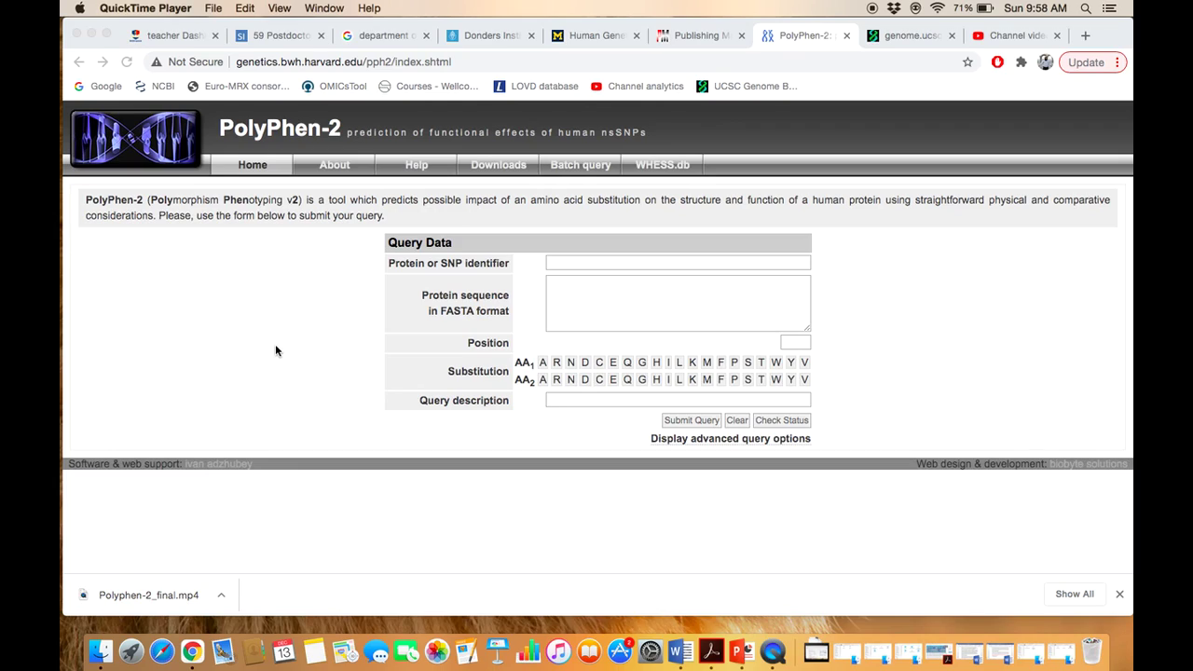
Paste the GUCY2D sequence, set position 120 with R to D, and submit the query.
{"action": "left_click", "coordinate": [597, 303]}
{"action": "left_click", "coordinate": [596, 295]}
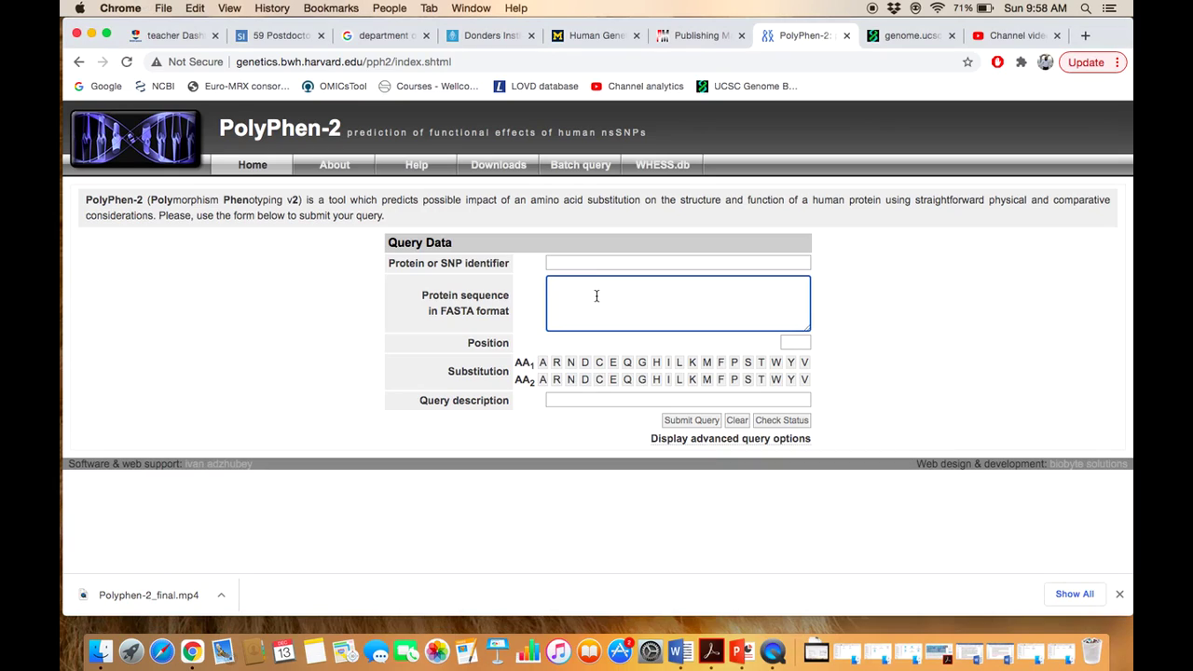
{"action": "key", "text": "super+v"}
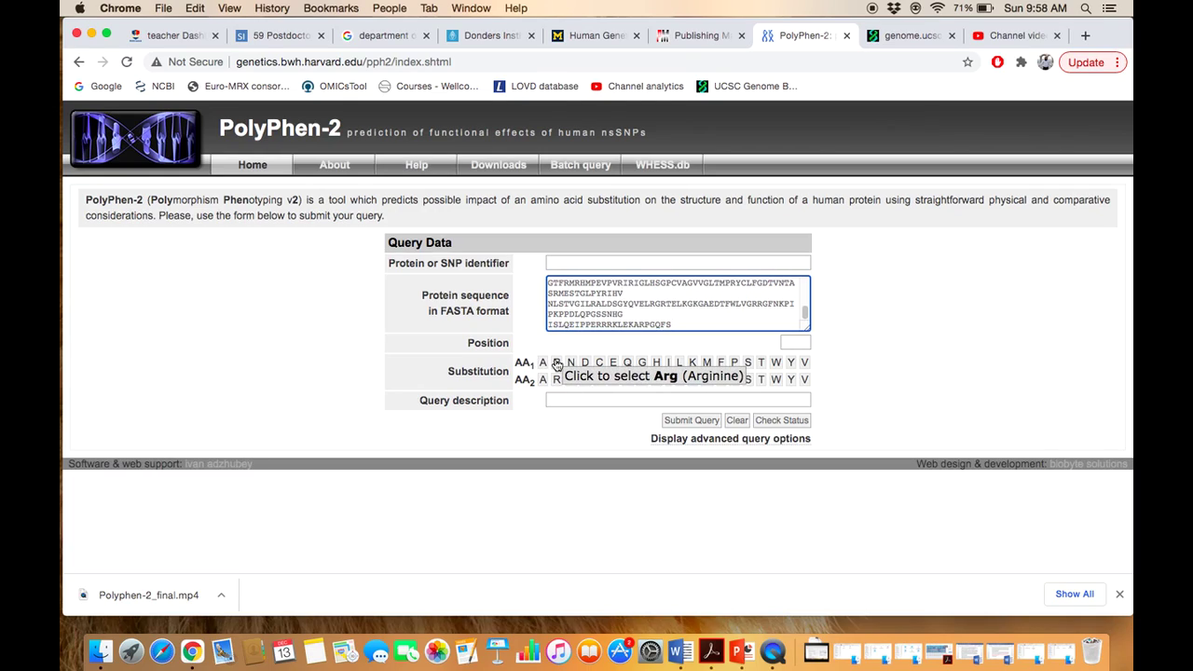
{"action": "left_click", "coordinate": [795, 342]}
{"action": "left_click", "coordinate": [799, 378]}
{"action": "left_click", "coordinate": [558, 363]}
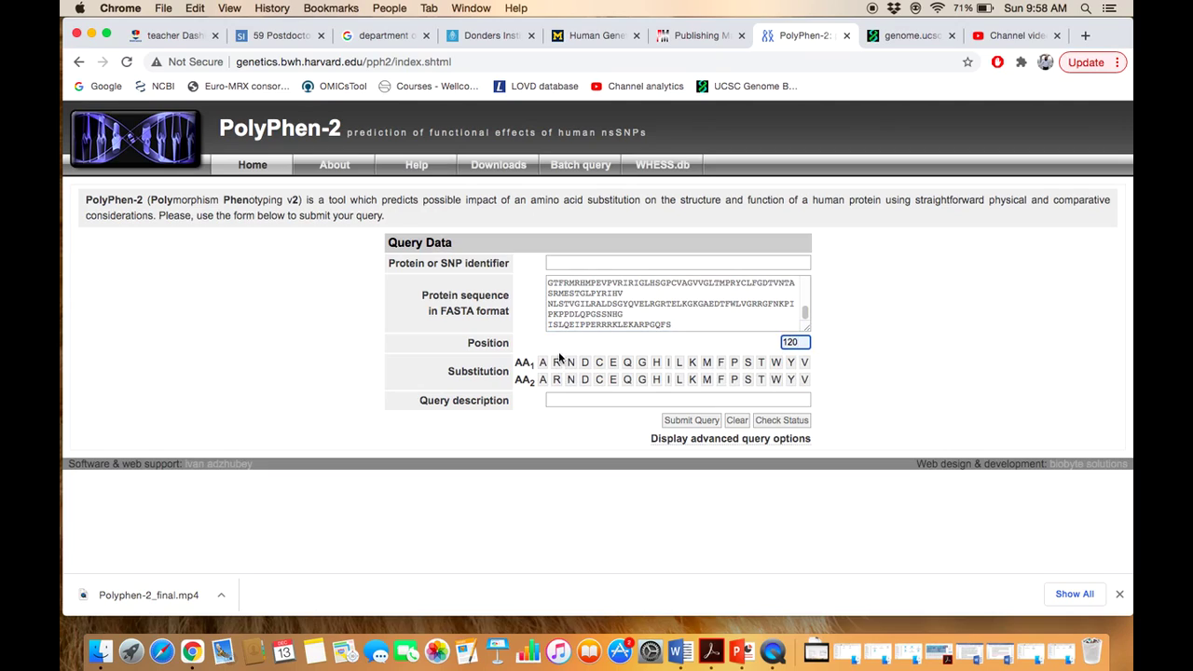
{"action": "left_click", "coordinate": [557, 363]}
{"action": "left_click", "coordinate": [585, 380]}
{"action": "left_click", "coordinate": [678, 422]}
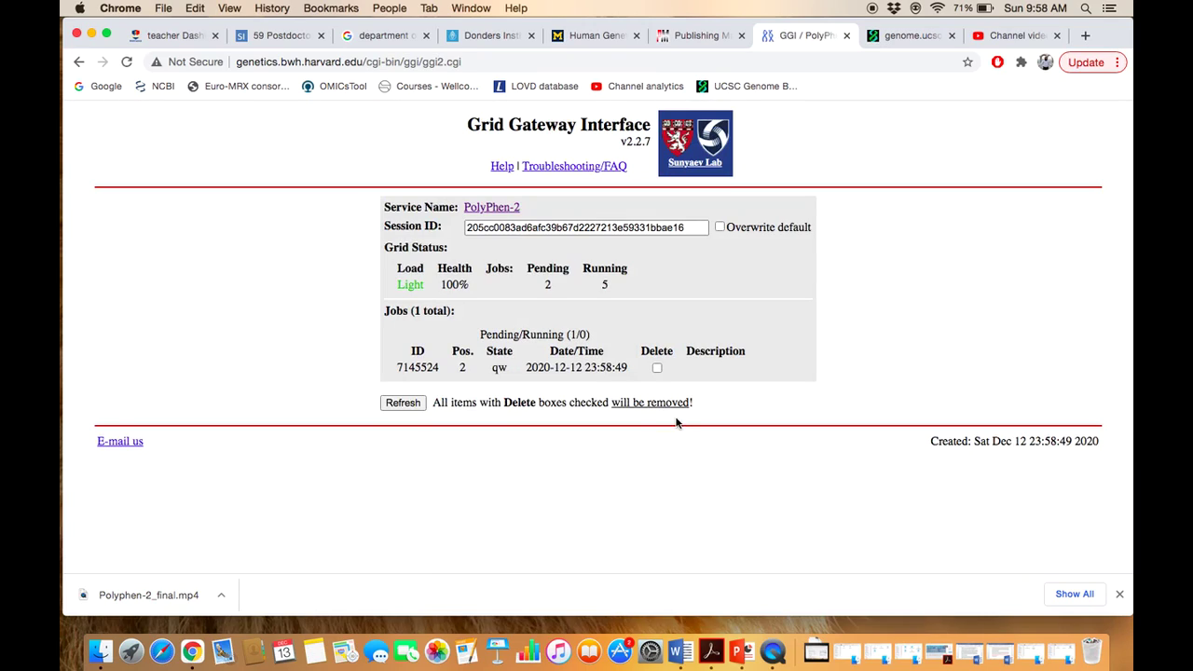
Refresh until the R120D job completes, close the server error tab, and open its report.
{"action": "left_click", "coordinate": [401, 410]}
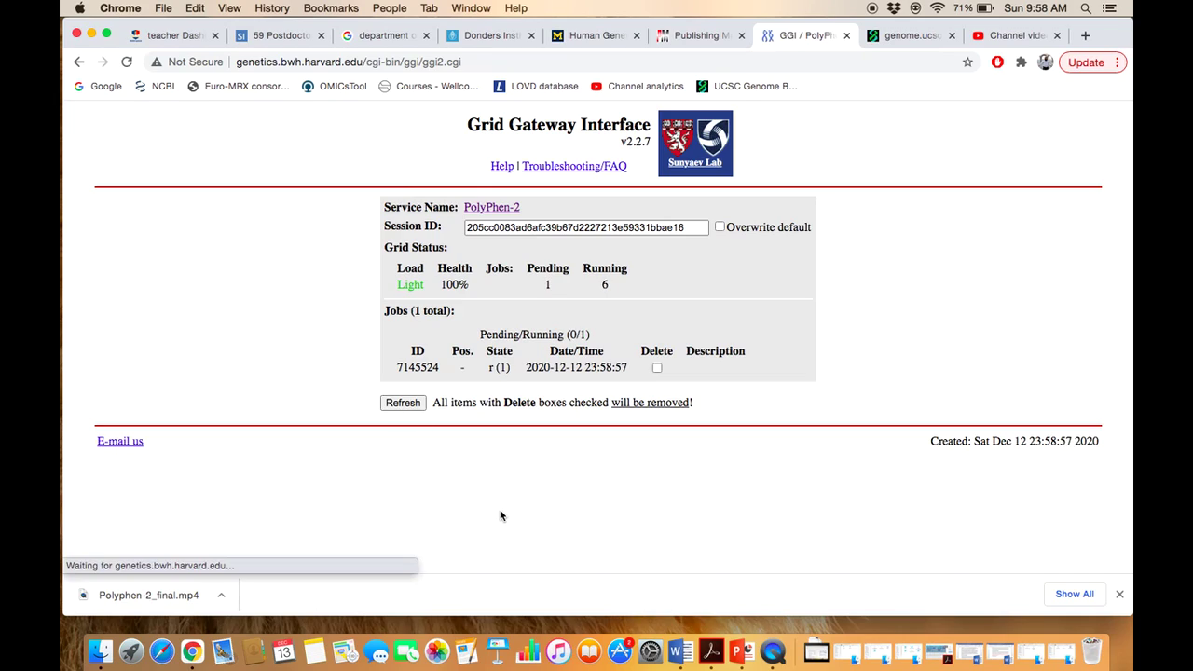
{"action": "left_click", "coordinate": [407, 407]}
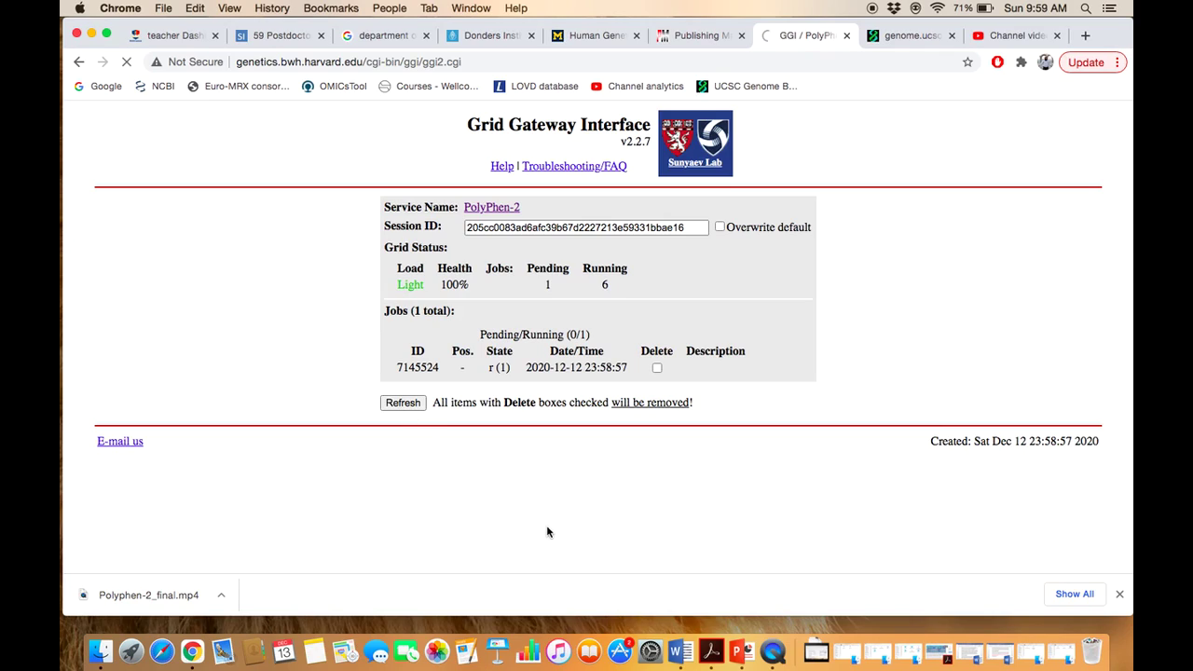
{"action": "left_click", "coordinate": [418, 407]}
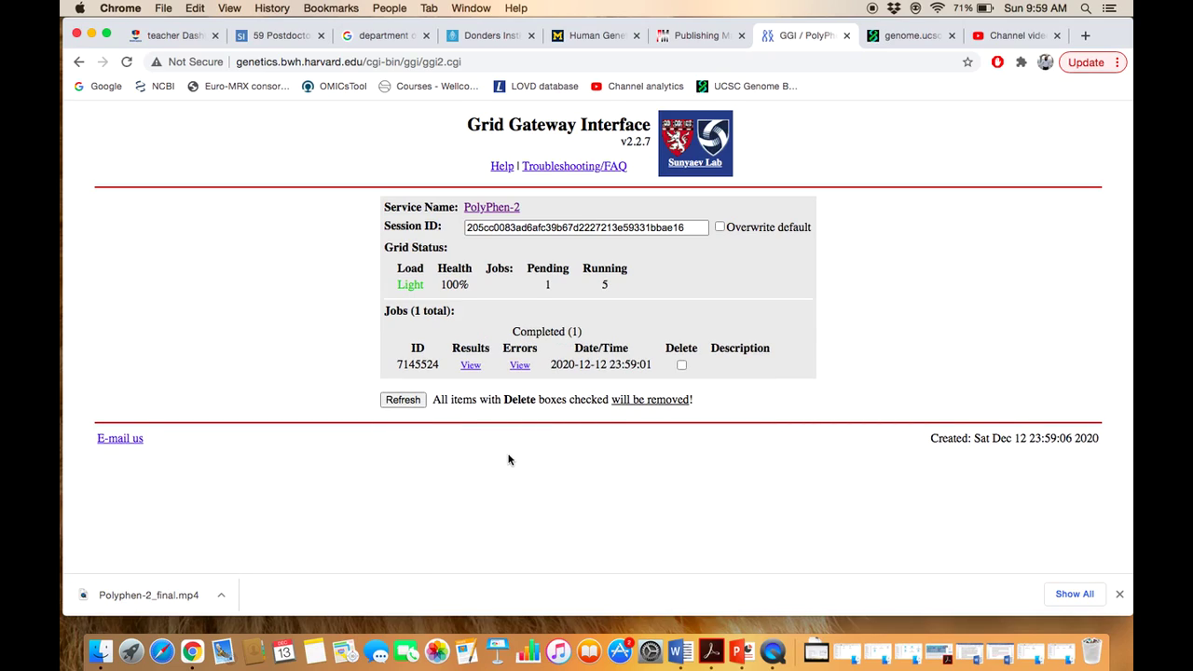
{"action": "left_click", "coordinate": [471, 366]}
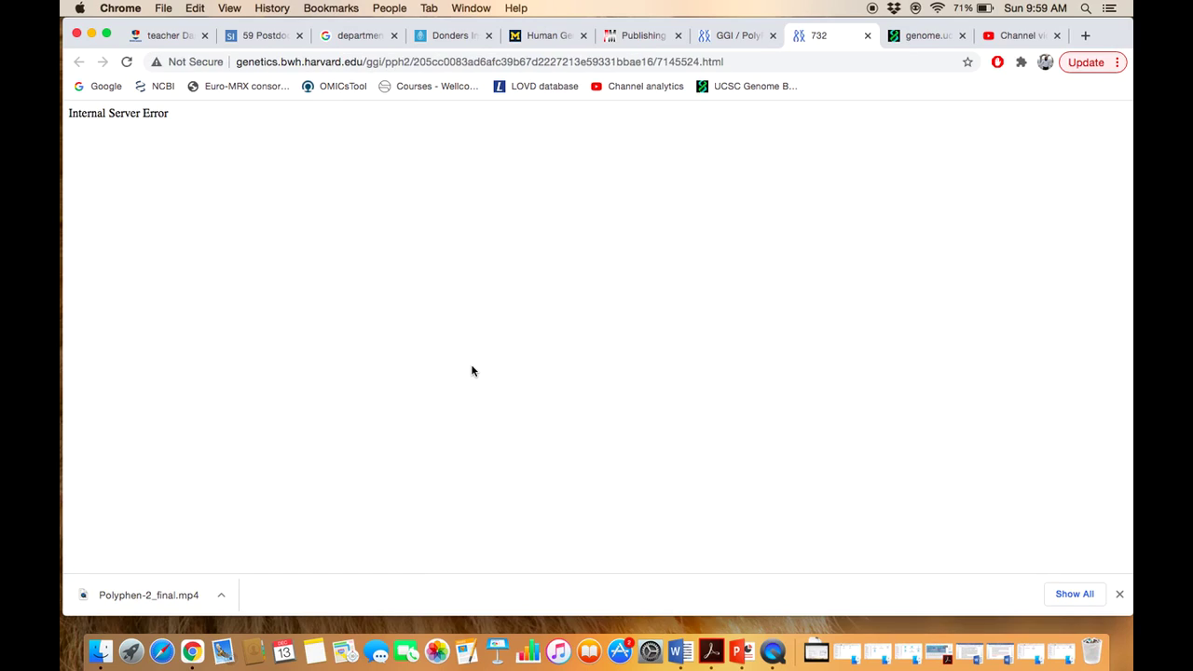
{"action": "left_click", "coordinate": [868, 37]}
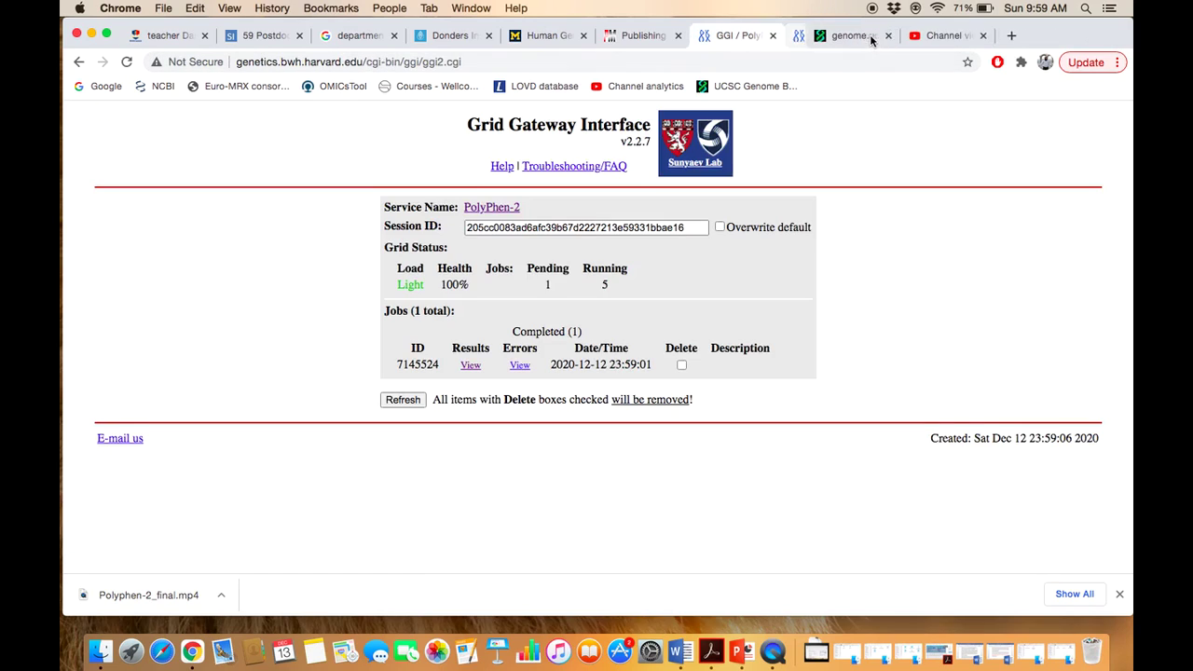
{"action": "left_click", "coordinate": [471, 366]}
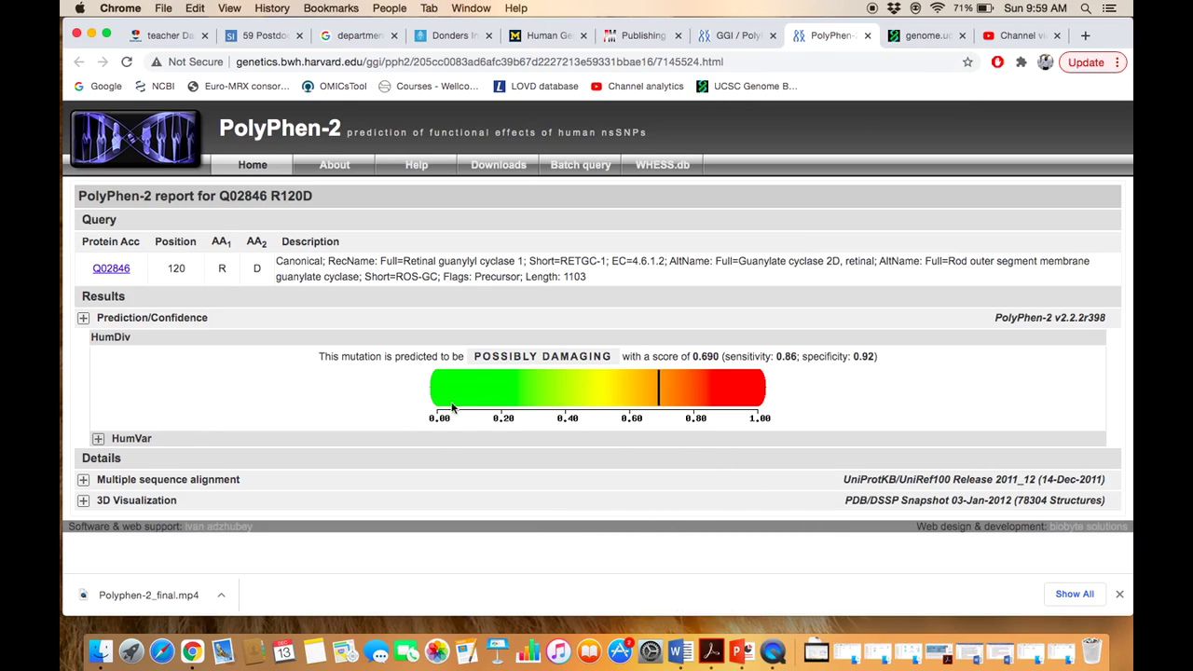
Highlight the POSSIBLY DAMAGING prediction sentence and its 0.690 HumDiv score.
{"action": "left_click_drag", "start_coordinate": [395, 345], "coordinate": [879, 371]}
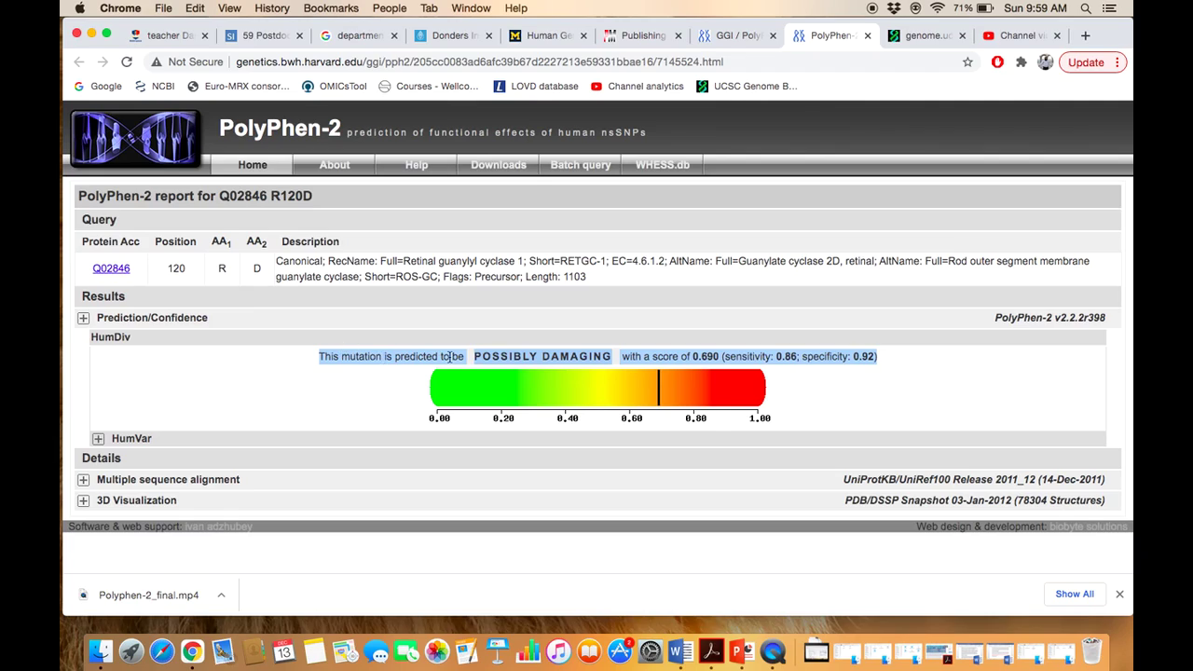
{"action": "left_click", "coordinate": [687, 356]}
{"action": "left_click_drag", "start_coordinate": [690, 357], "coordinate": [717, 357]}
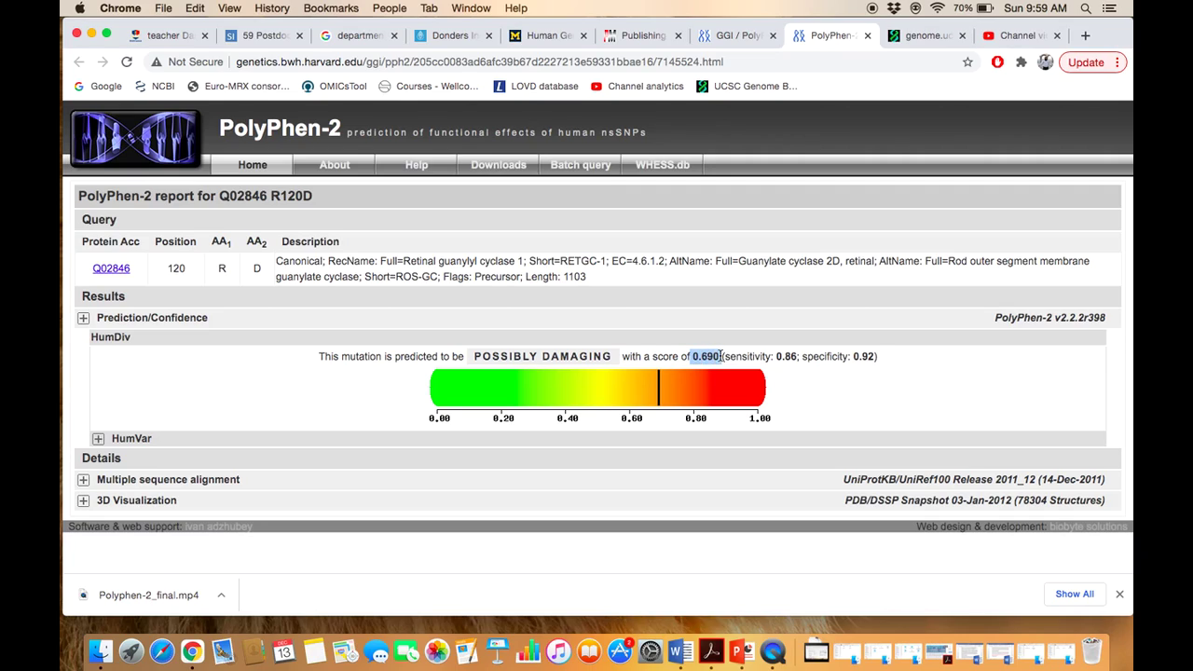